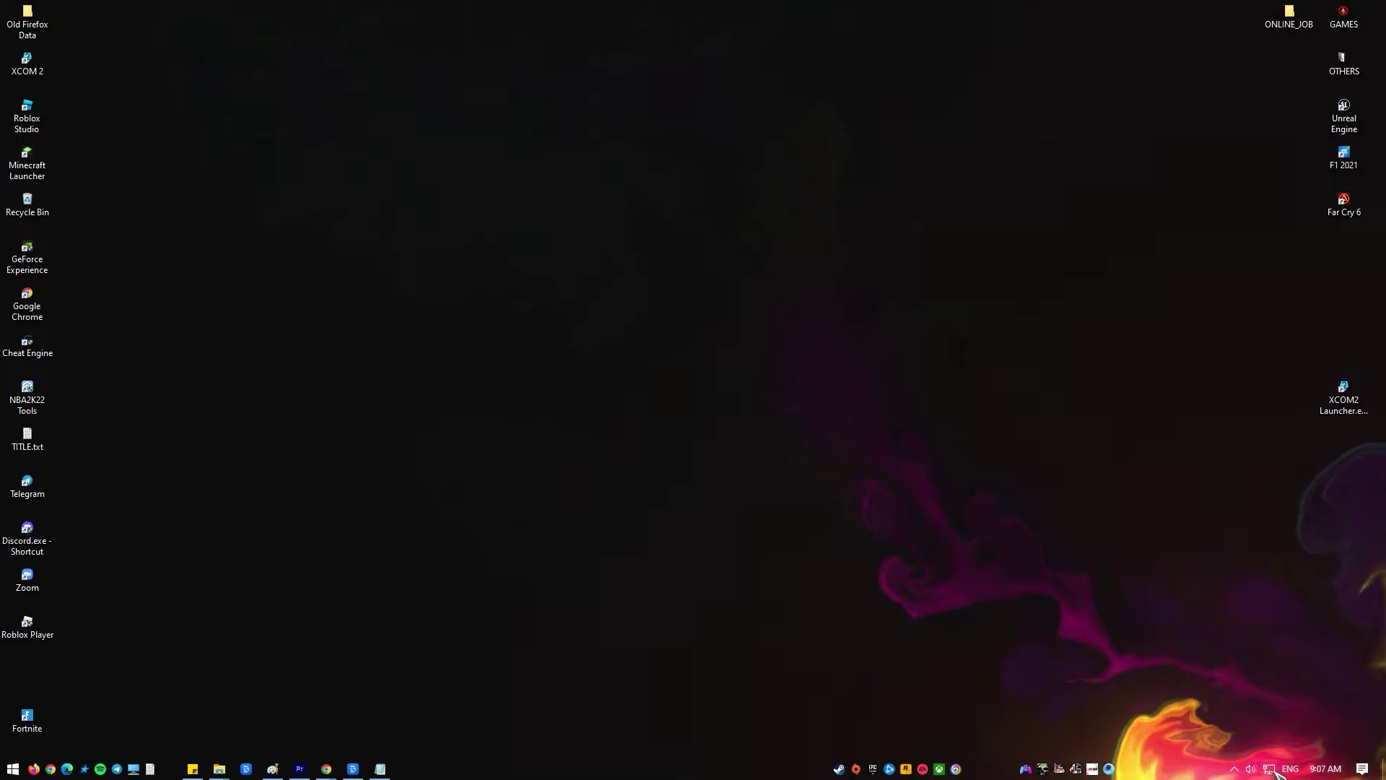
# - Right-click the system-tray network icon to show its troubleshooting and settings menu
pyautogui.rightClick(1276, 771)
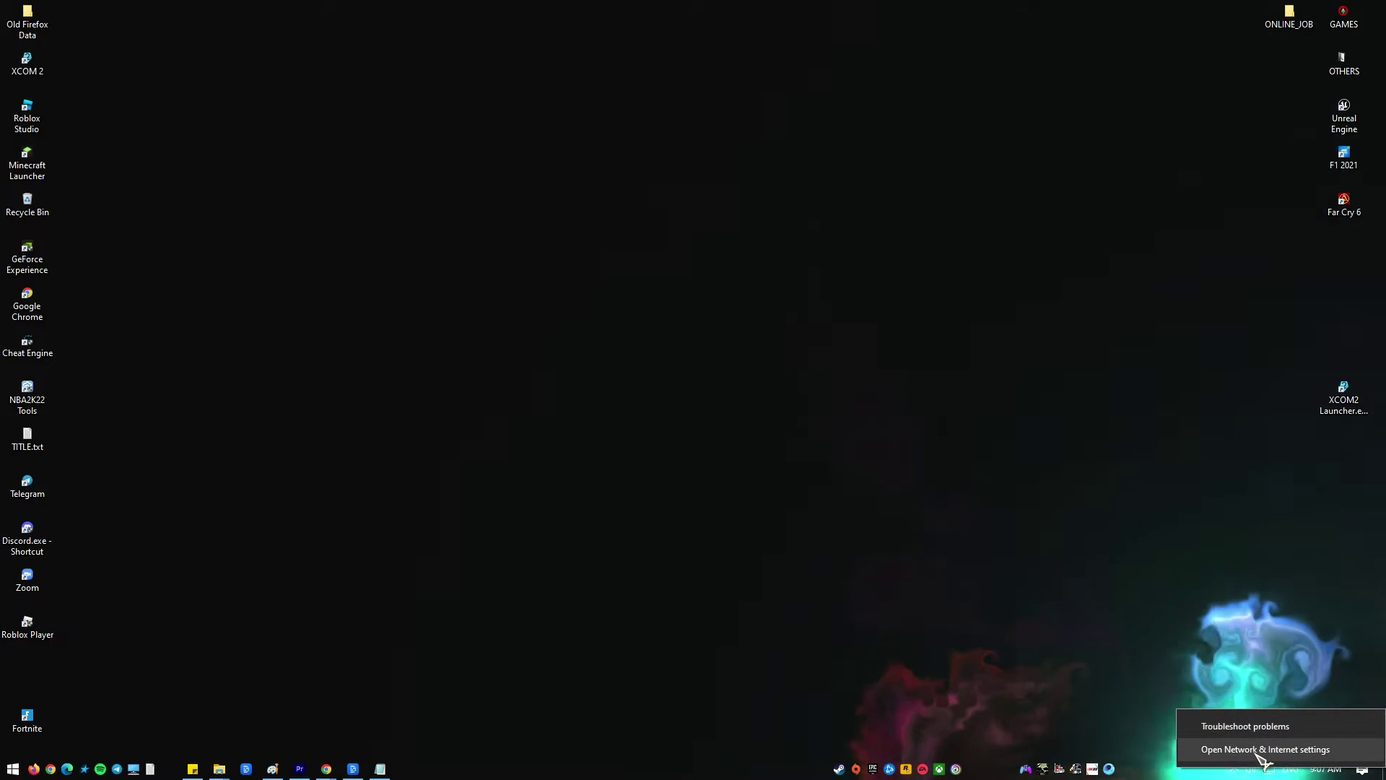
# - Open Network & Internet settings and look over the Ethernet connection's online Status page
pyautogui.click(1264, 748)
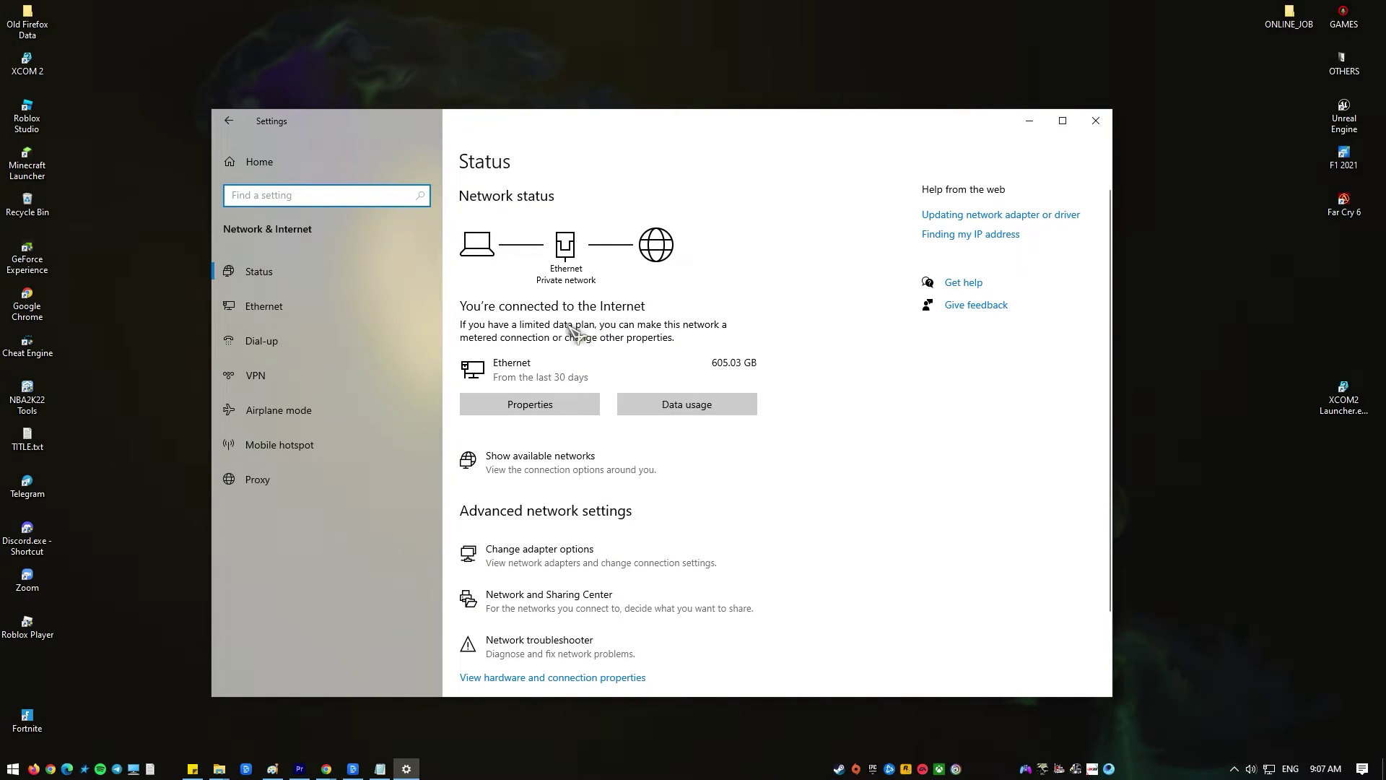
pyautogui.scroll(-3, 577, 339)
pyautogui.scroll(3, 762, 368)
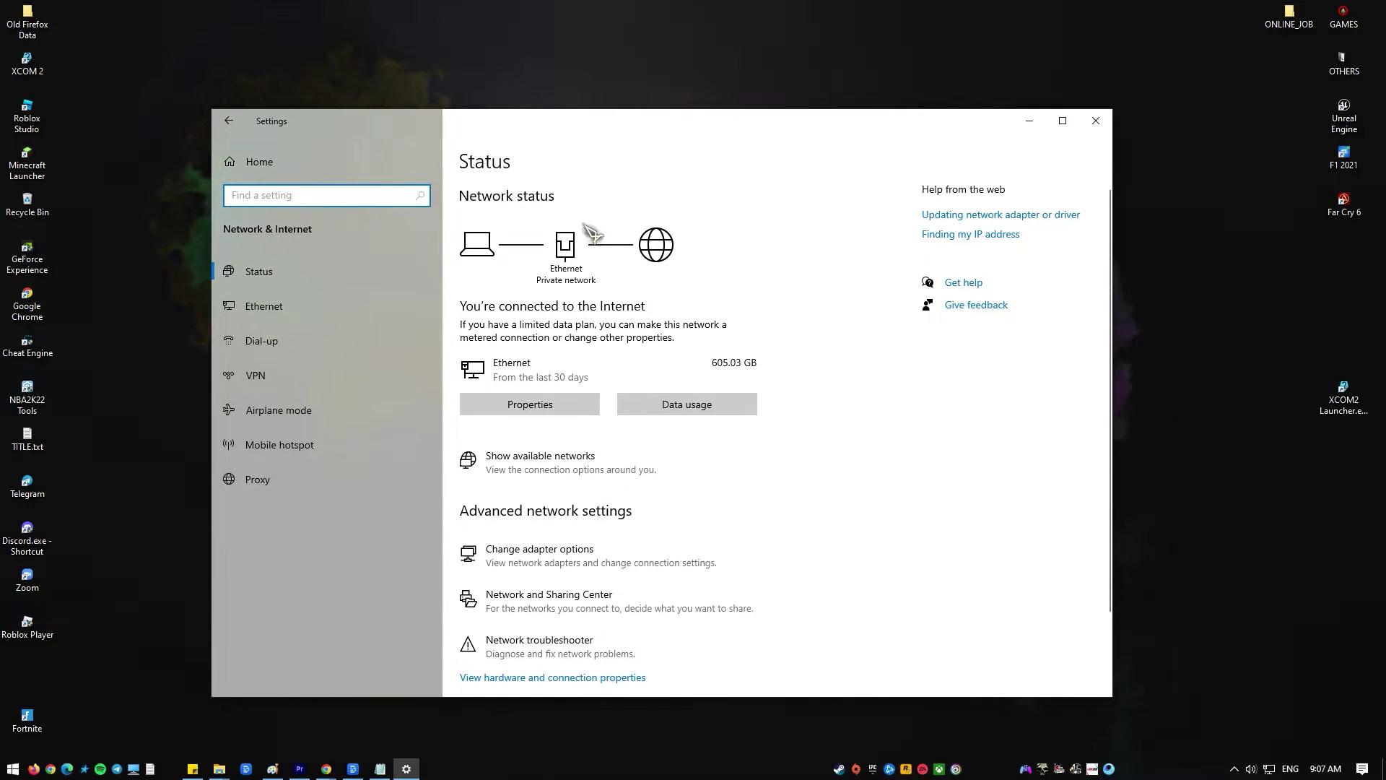
pyautogui.scroll(-3, 603, 299)
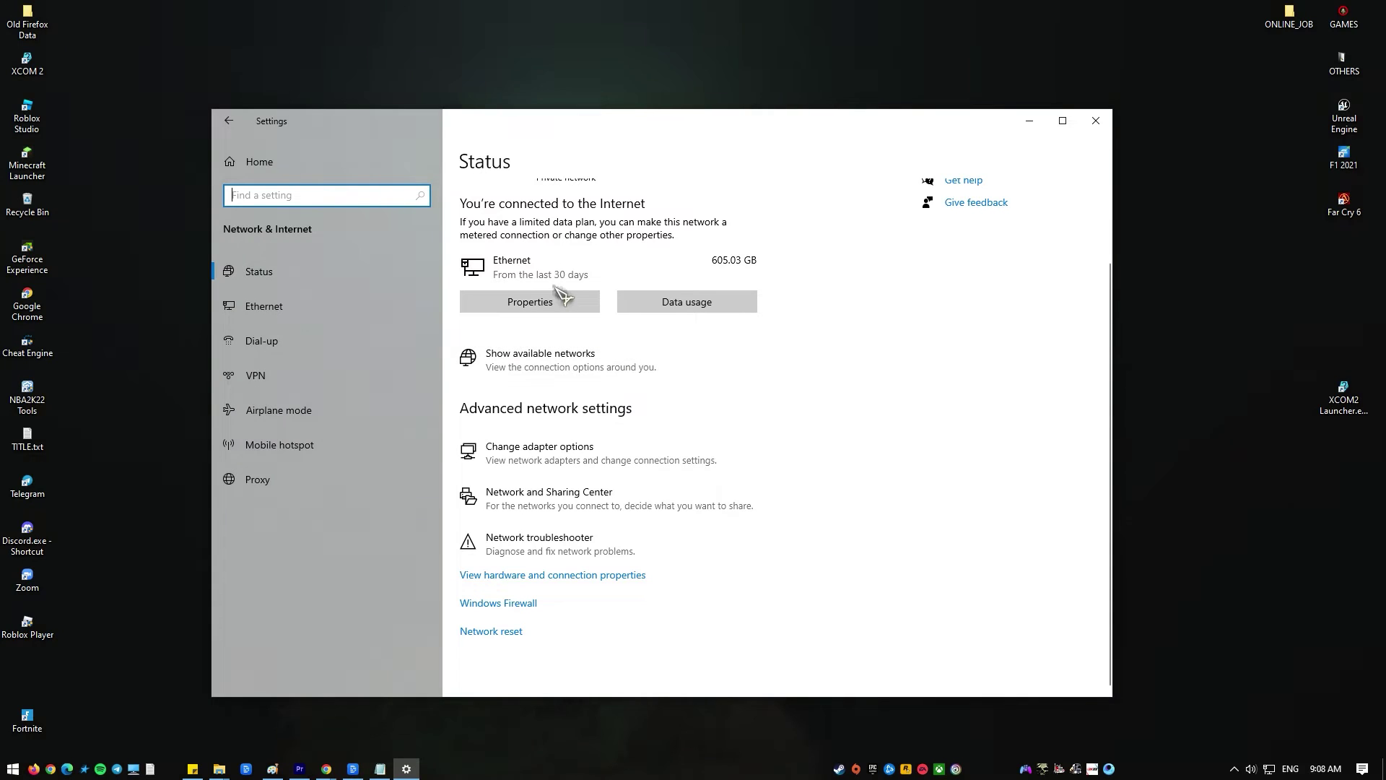
# - Review the Network 3 Ethernet connection's properties, then return to the Ethernet page
pyautogui.click(563, 302)
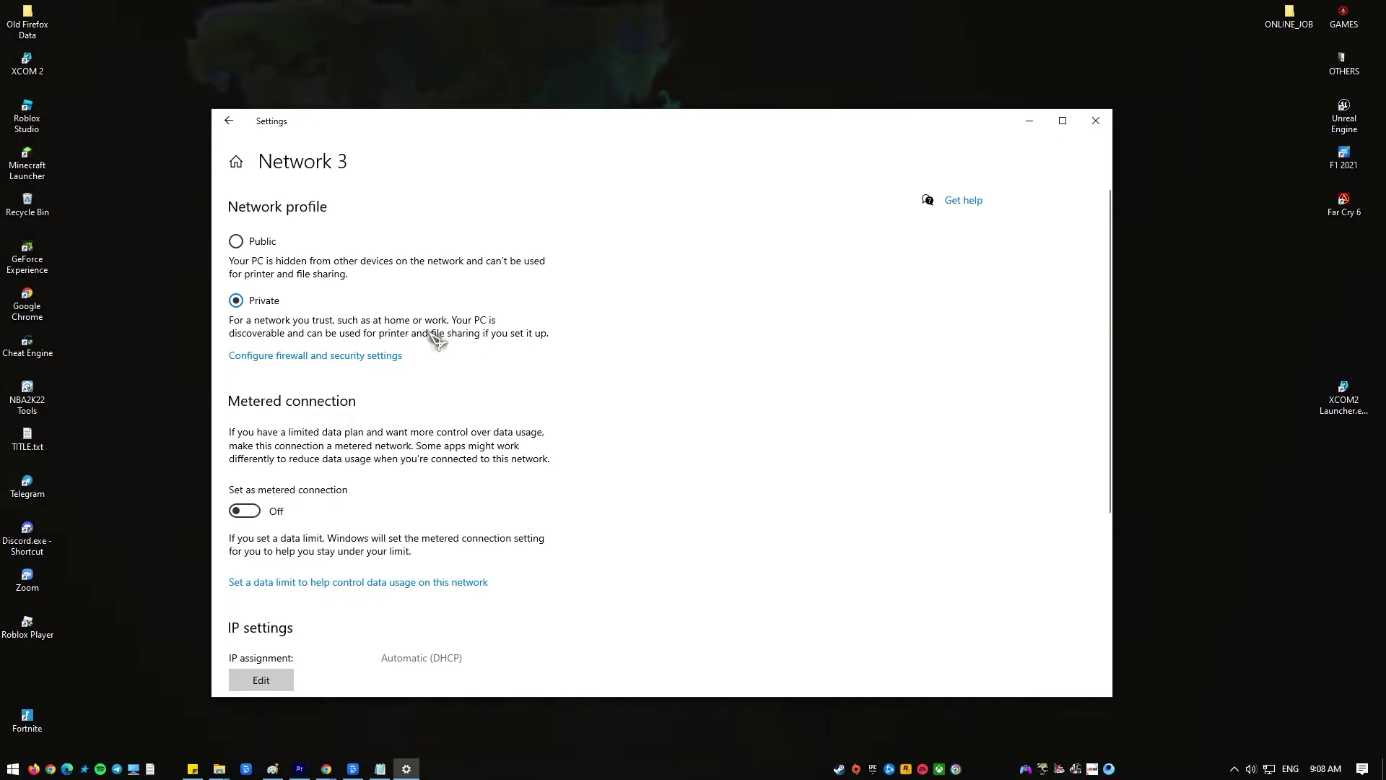
pyautogui.scroll(-4, 435, 338)
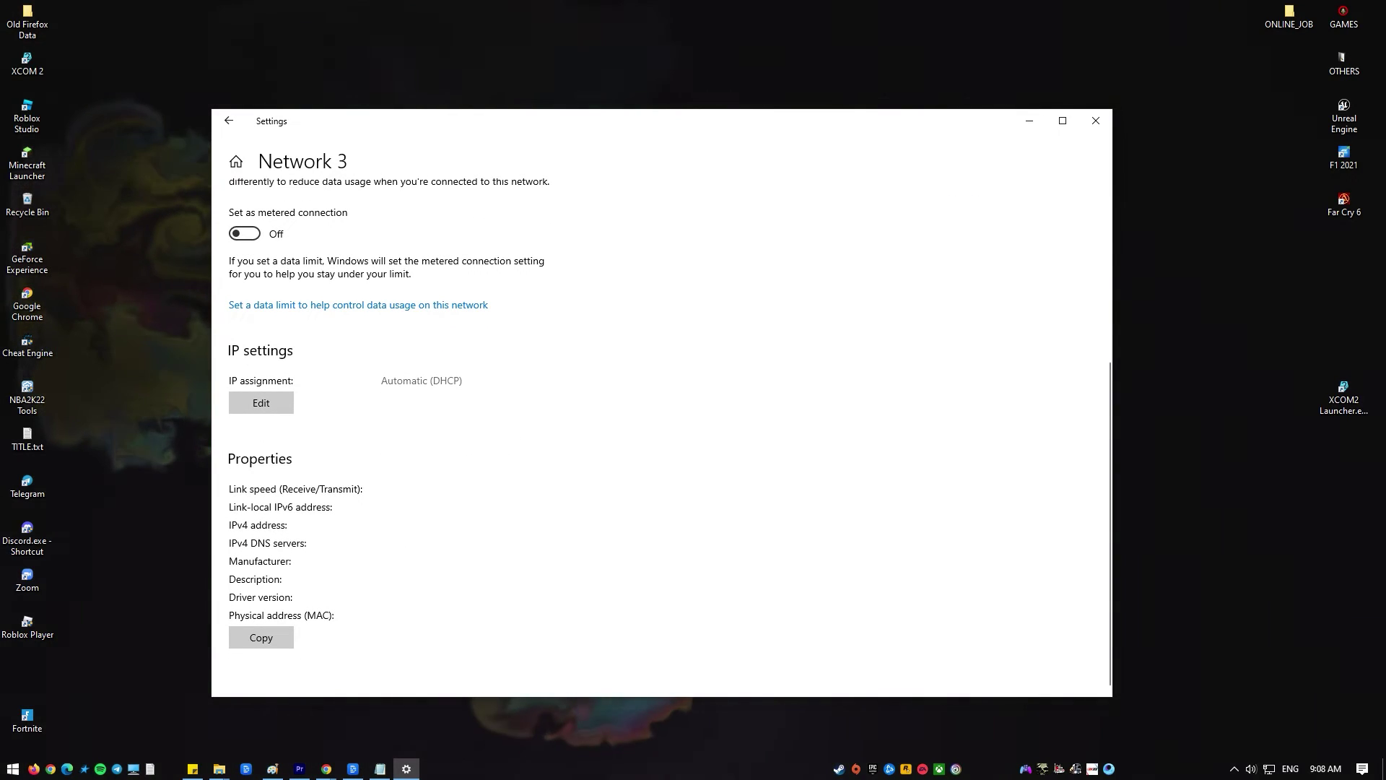
pyautogui.scroll(4, 545, 478)
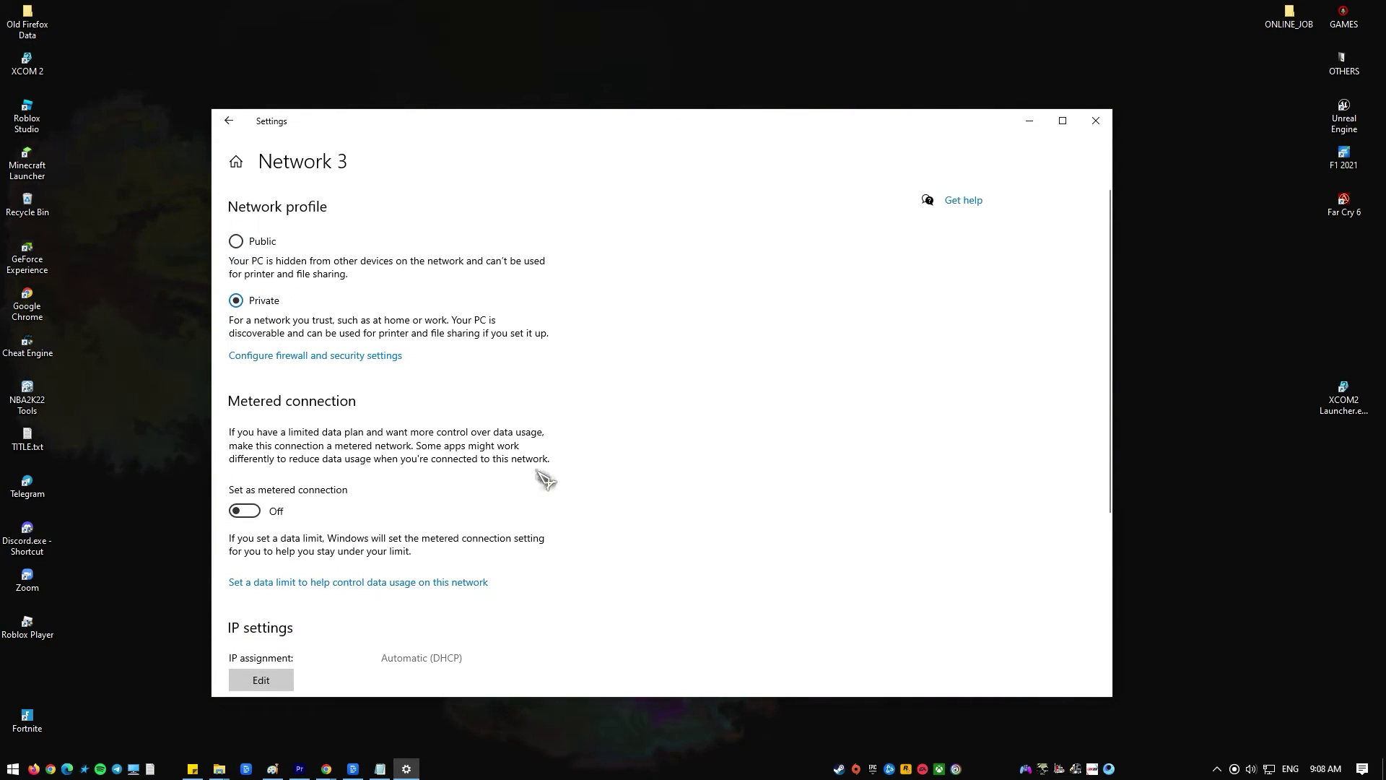
pyautogui.hotkey('alt', 'Left')
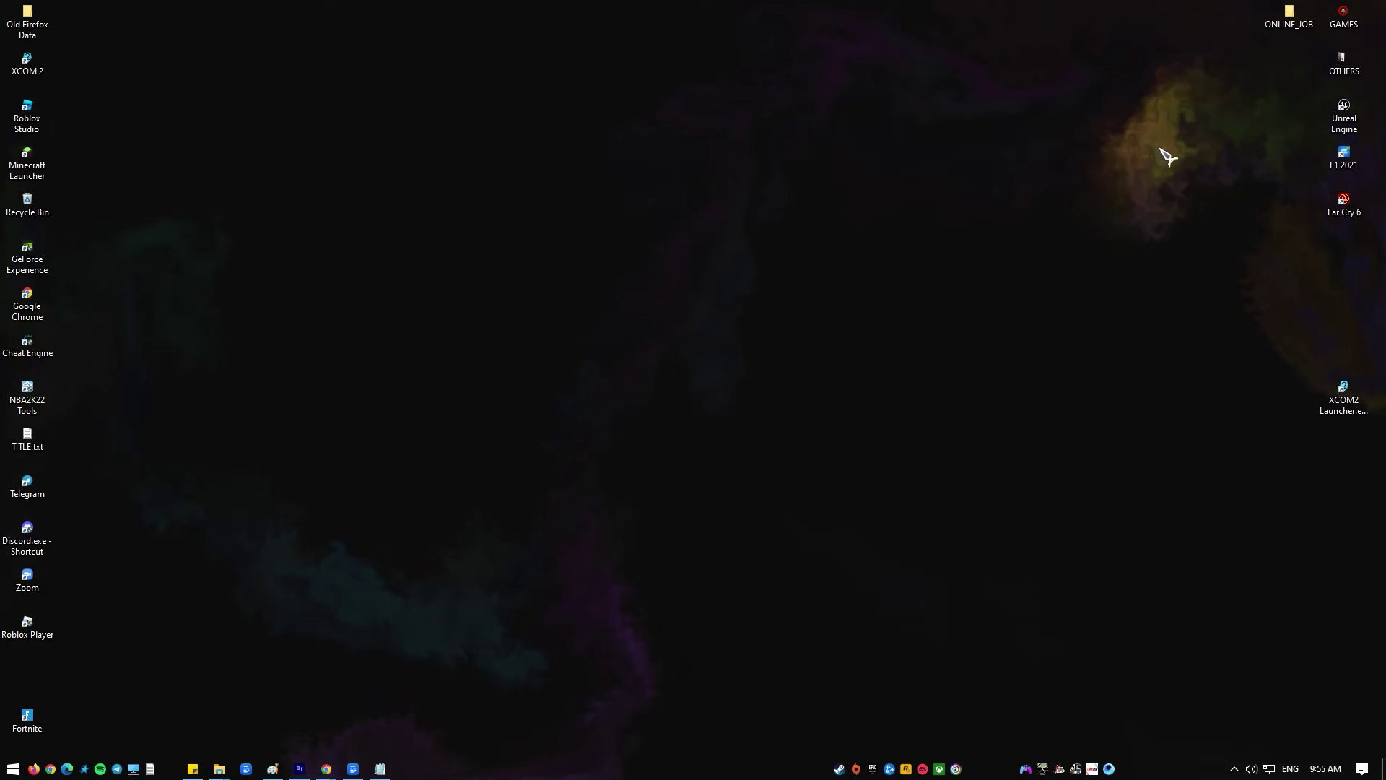
# - Search Start for 'windows firewall' and open the Windows Defender Firewall control panel
pyautogui.press('super')
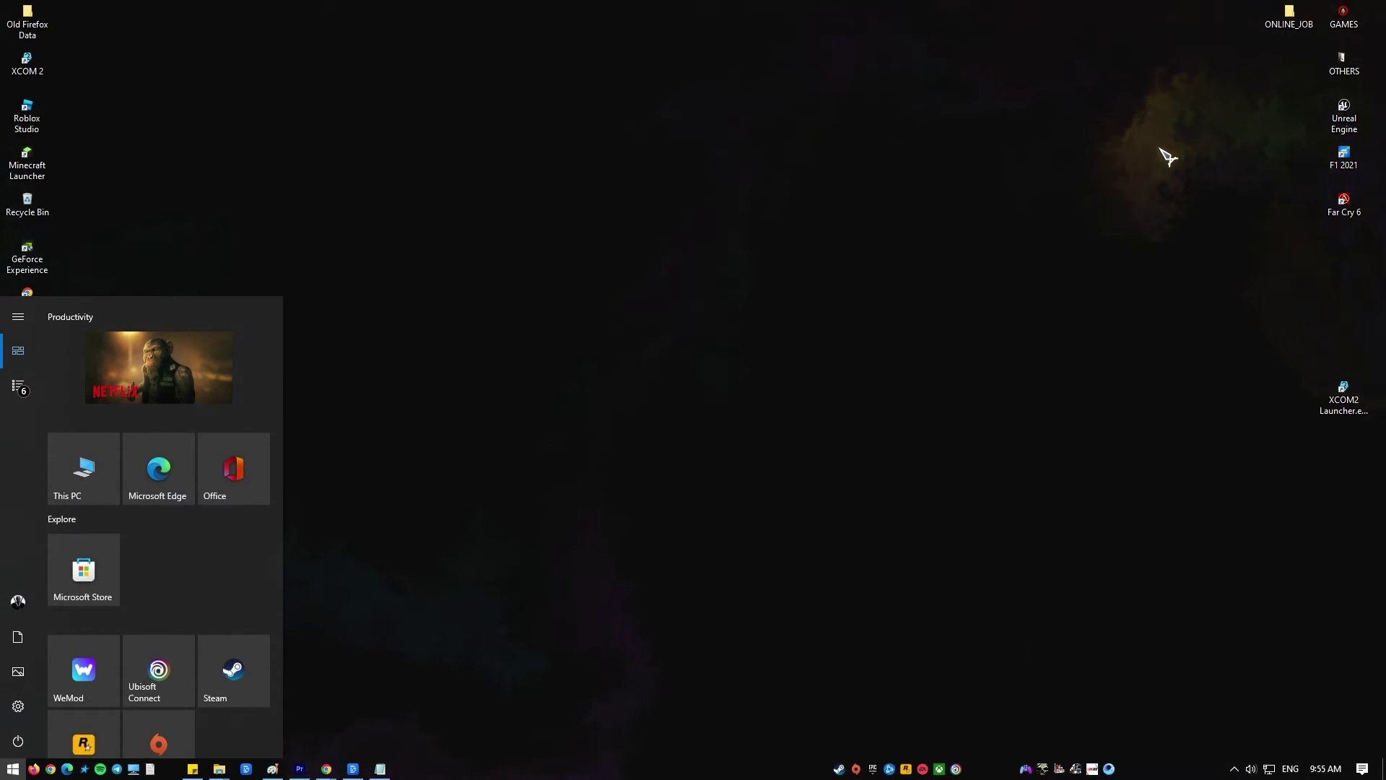
pyautogui.write('window')
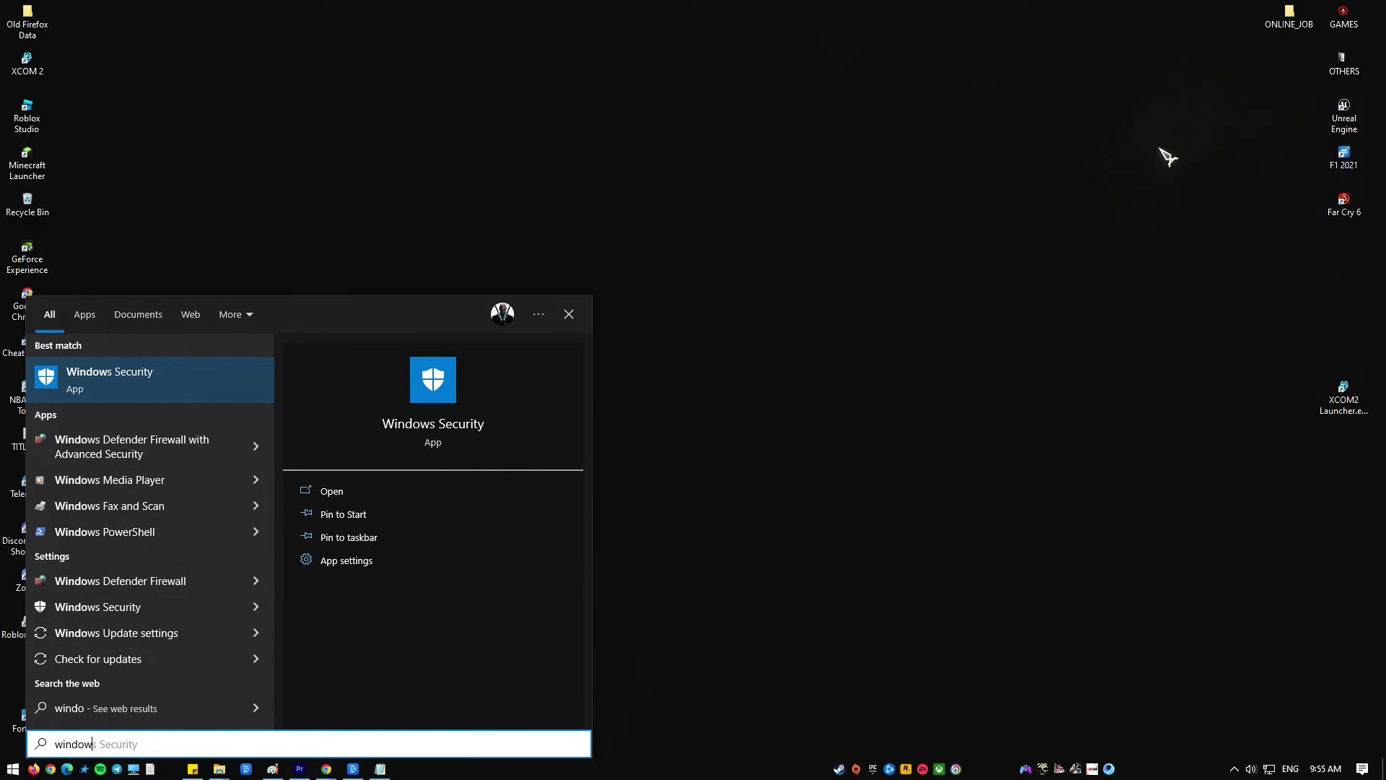
pyautogui.write('s firewall')
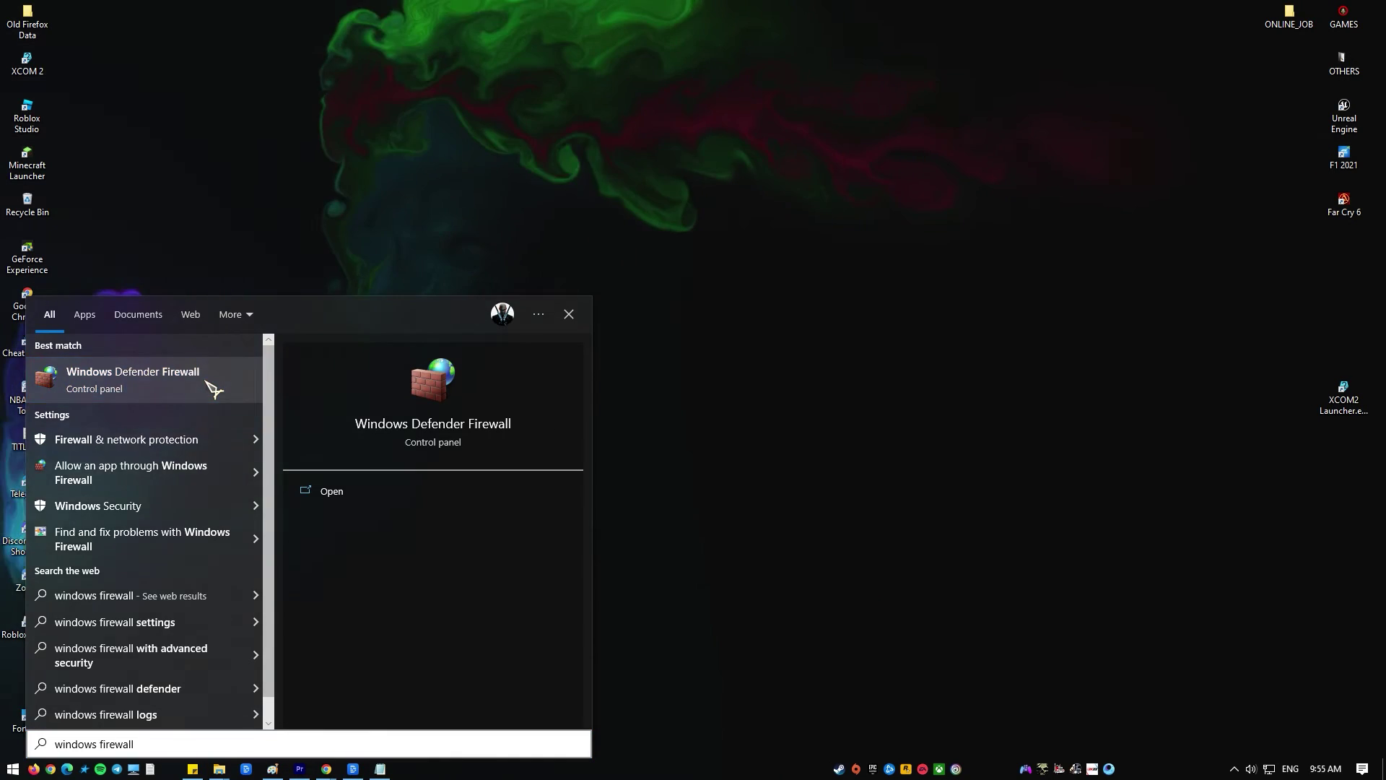
pyautogui.click(214, 389)
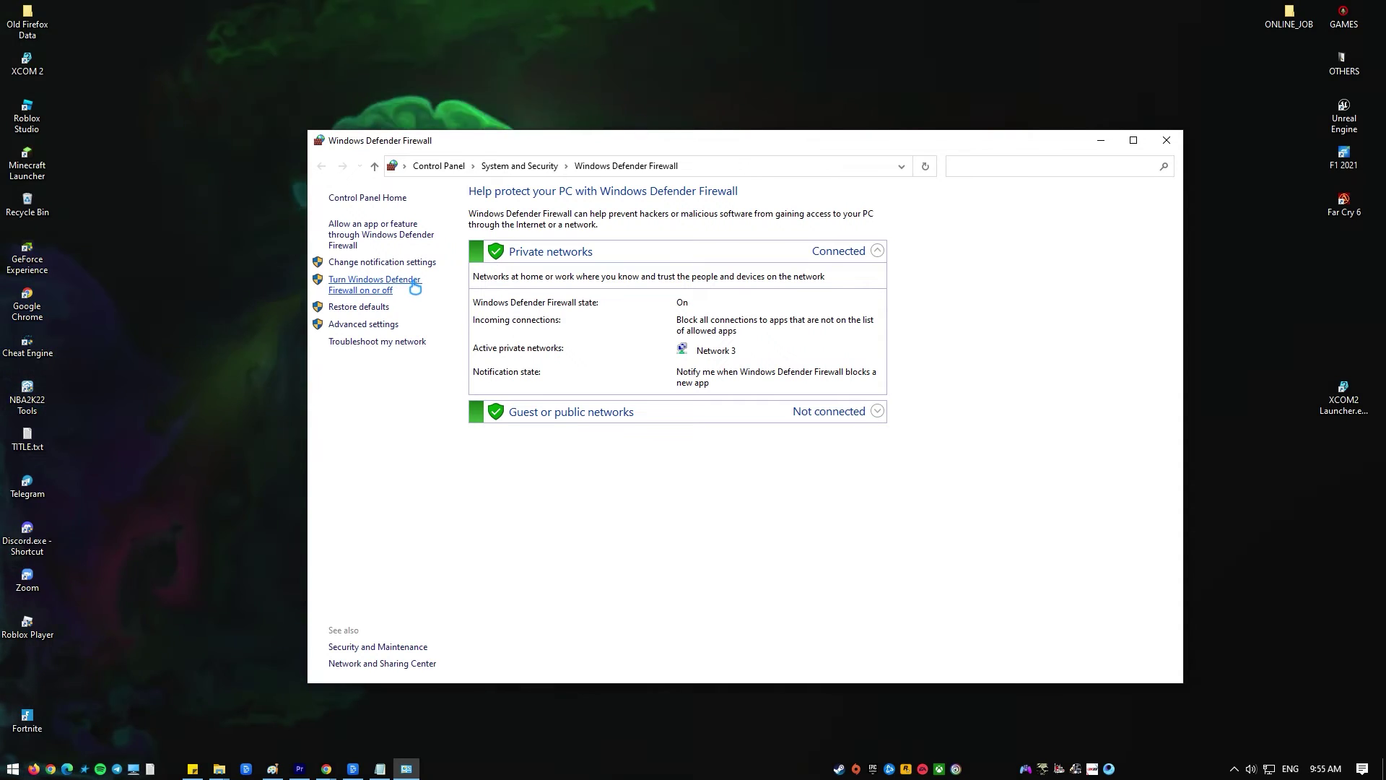
# - Choose 'Turn off' for Windows Defender Firewall on both private and public networks
pyautogui.click(393, 288)
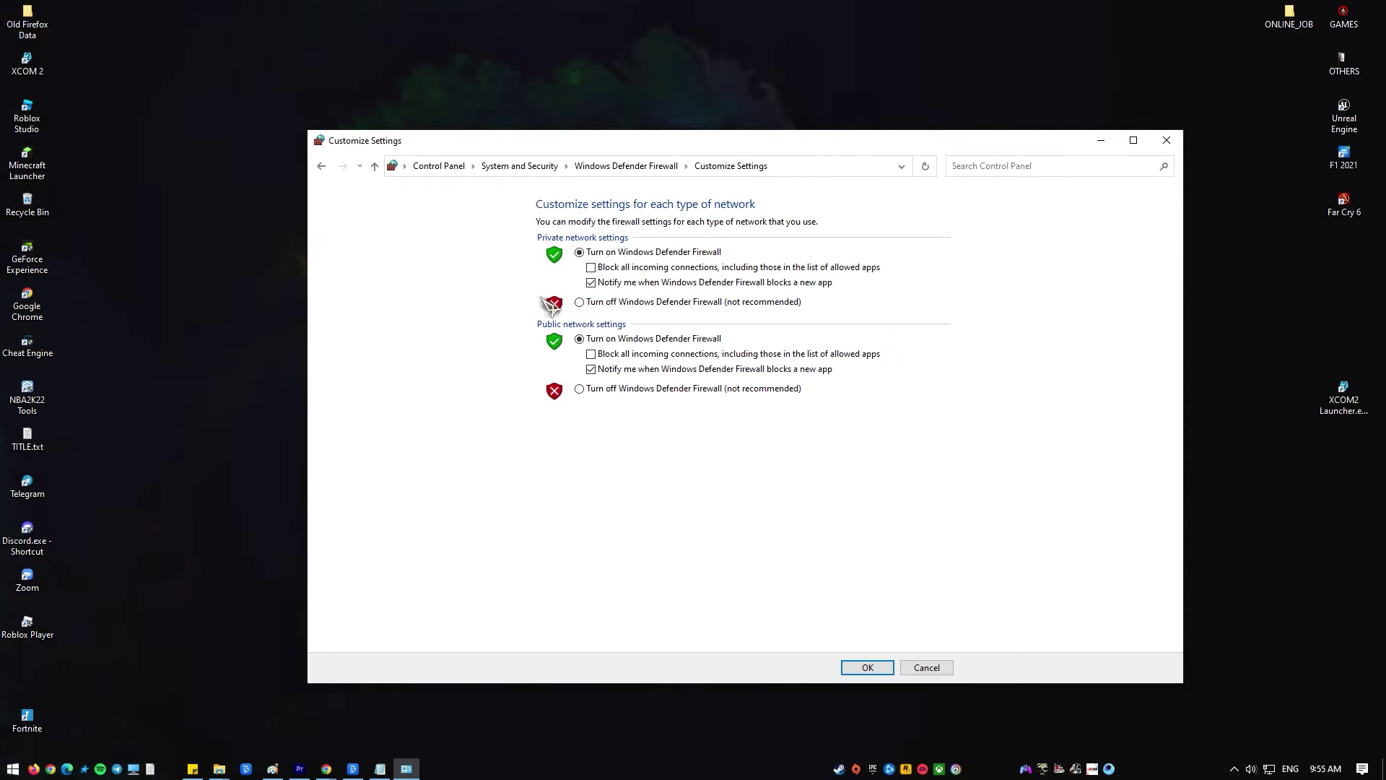
pyautogui.click(584, 302)
pyautogui.click(581, 391)
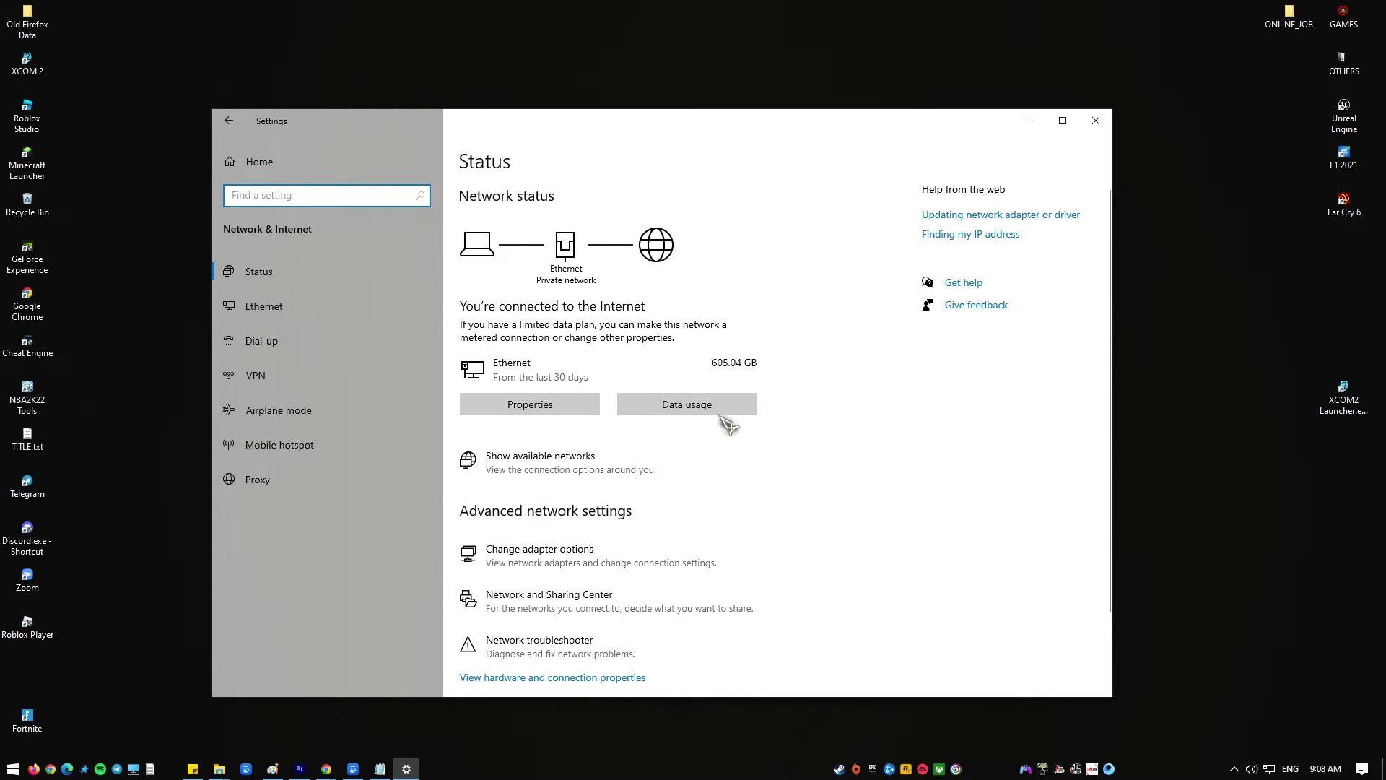
# - Close Settings and open Device Manager from the Start quick menu with Network adapters expanded
pyautogui.click(311, 320)
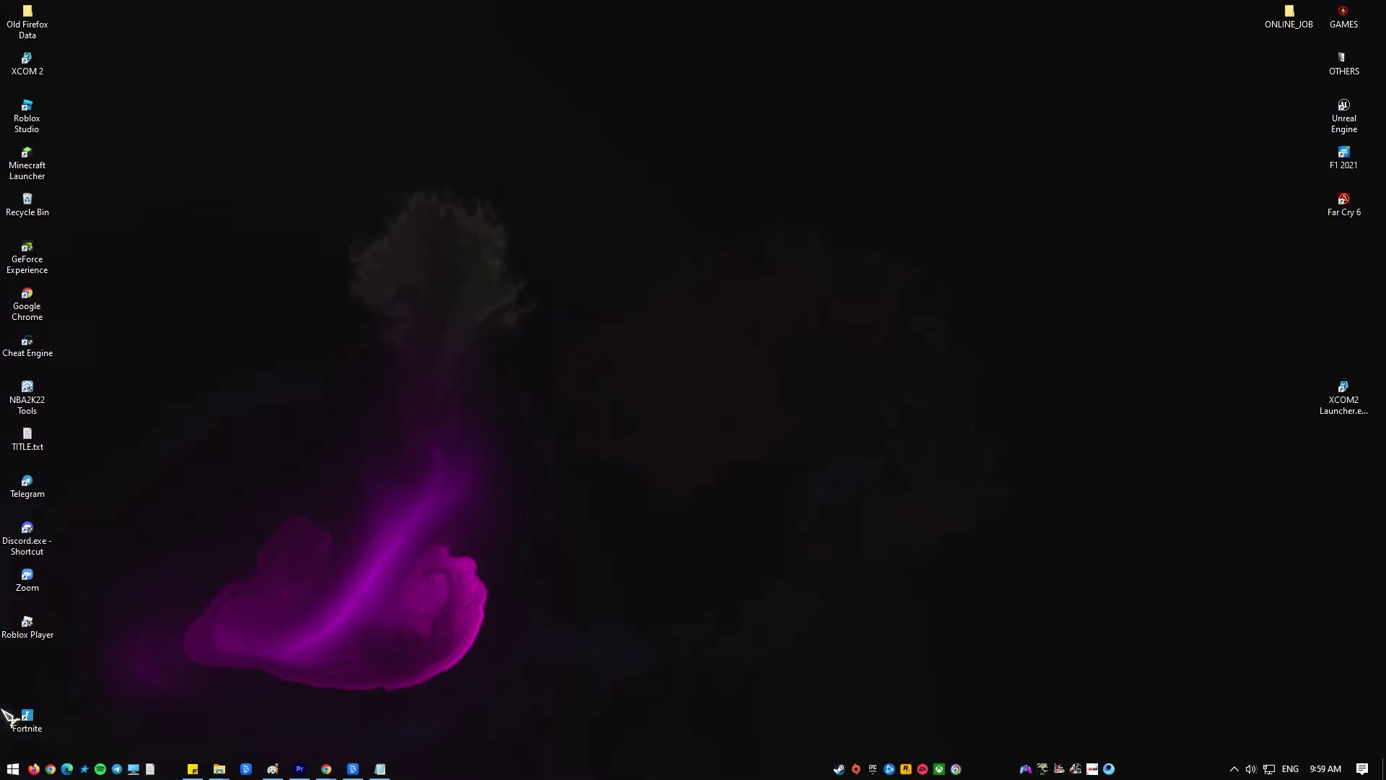
pyautogui.rightClick(13, 768)
pyautogui.click(110, 472)
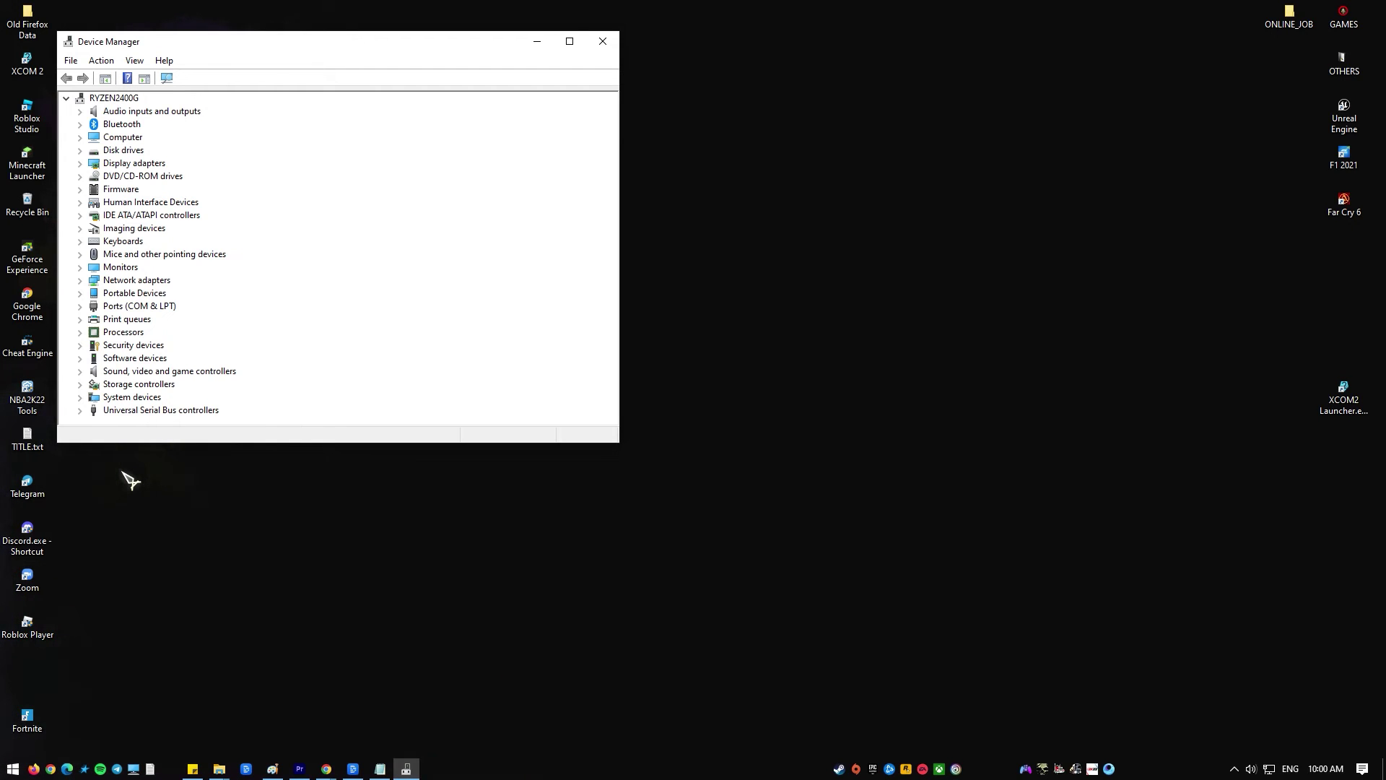
pyautogui.click(80, 280)
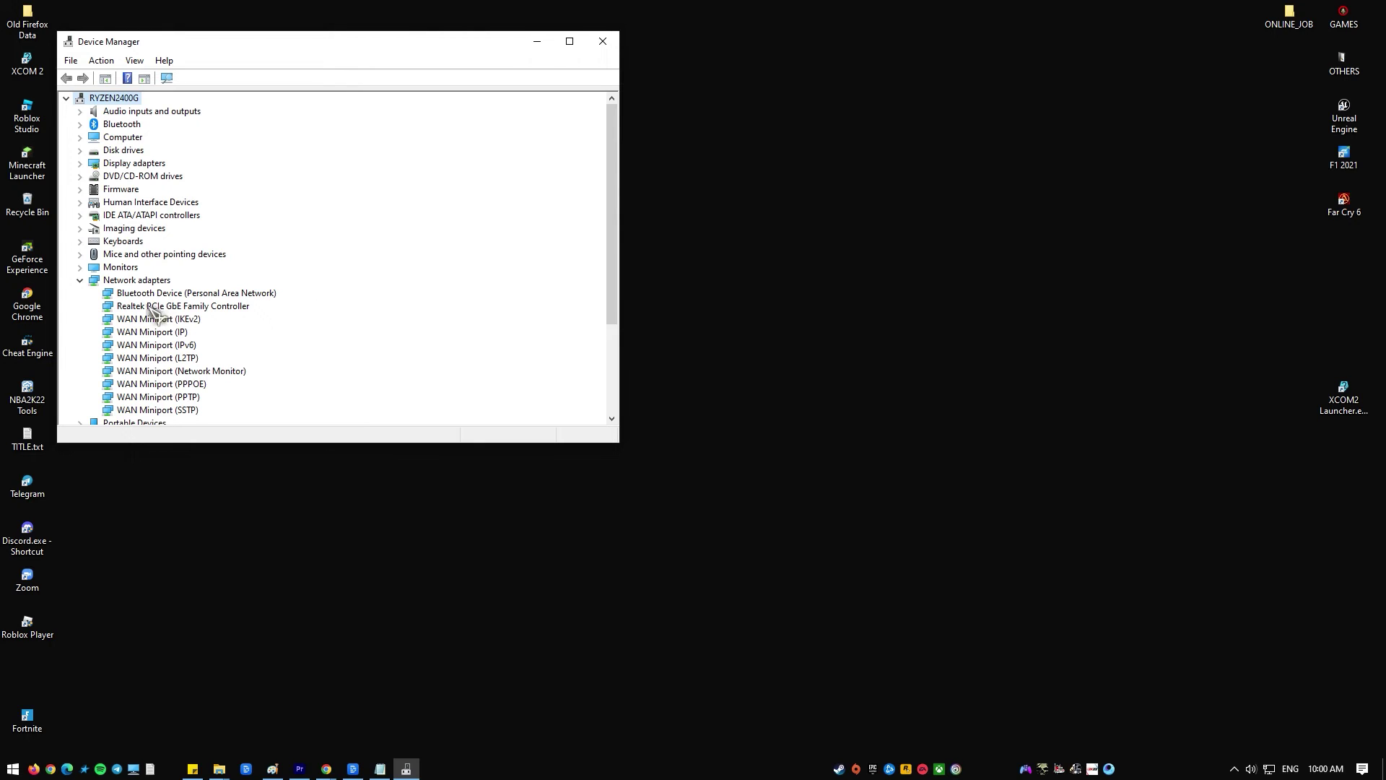
# - Check the Realtek PCIe GbE Family Controller under Network adapters and launch Update driver for it
pyautogui.scroll(-1, 165, 306)
pyautogui.rightClick(152, 268)
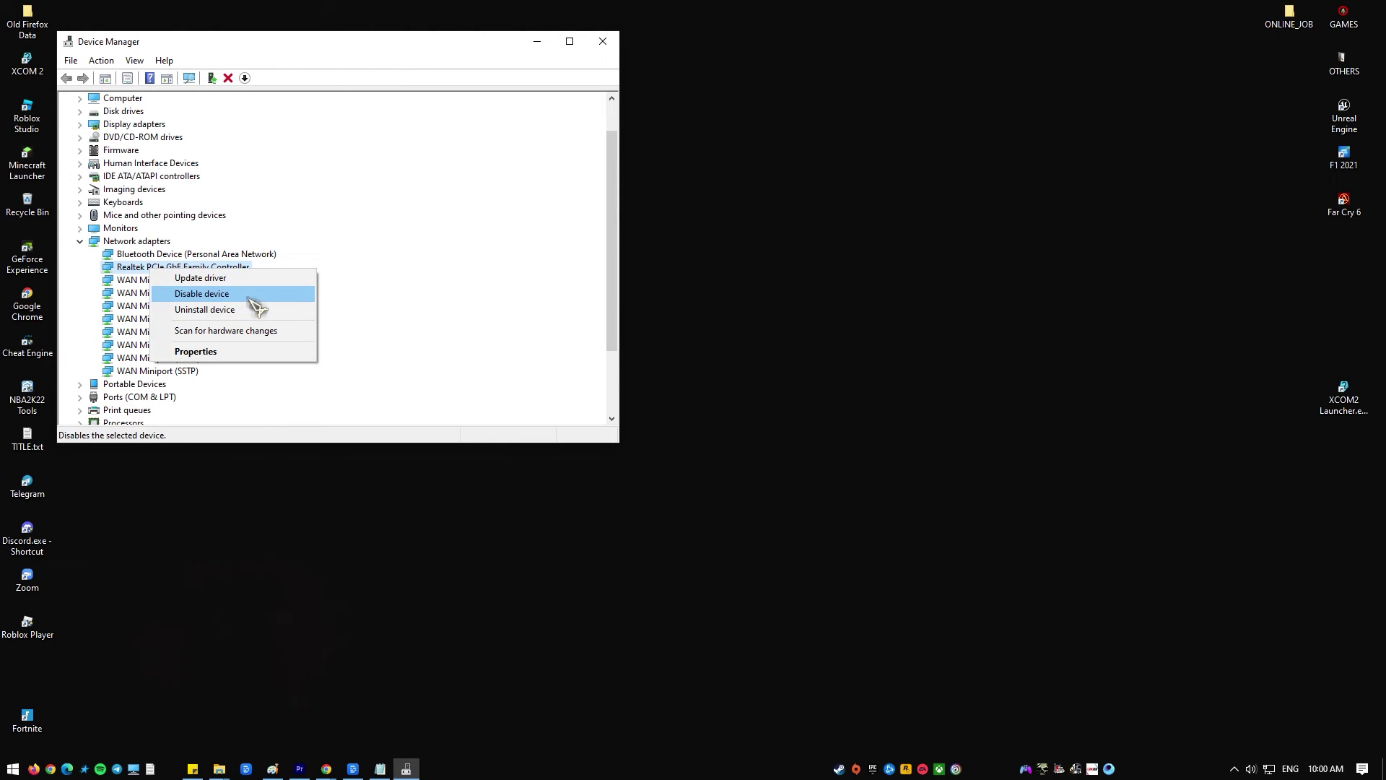
pyautogui.click(422, 302)
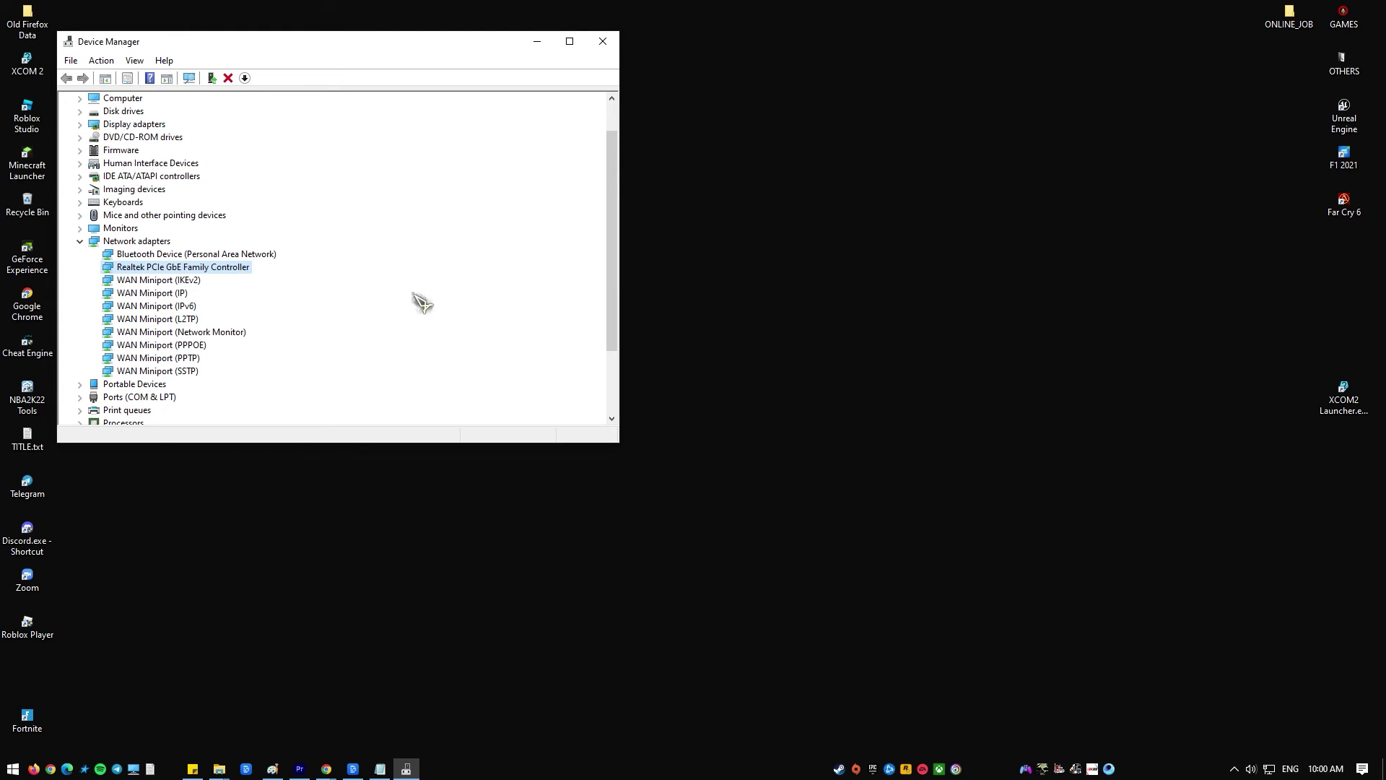
pyautogui.click(121, 245)
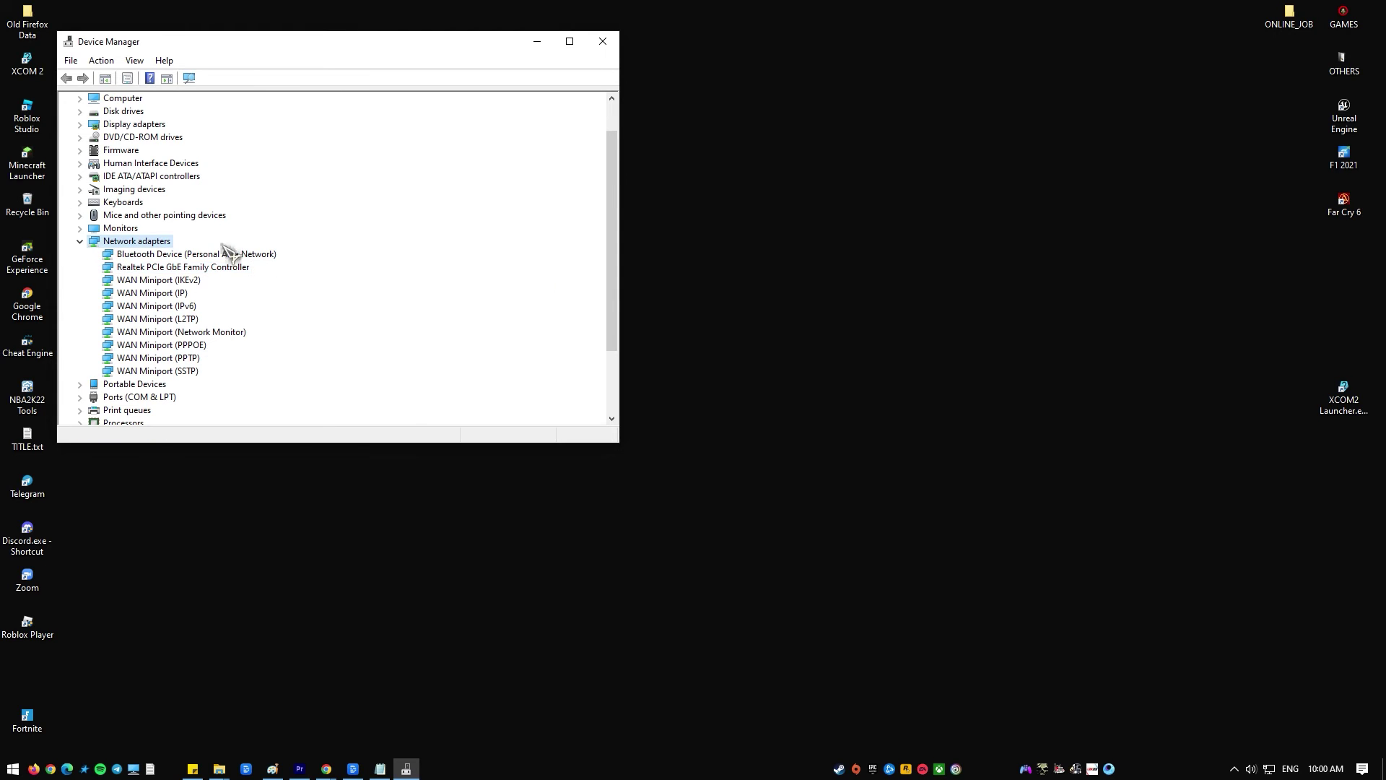
pyautogui.click(80, 242)
pyautogui.click(80, 280)
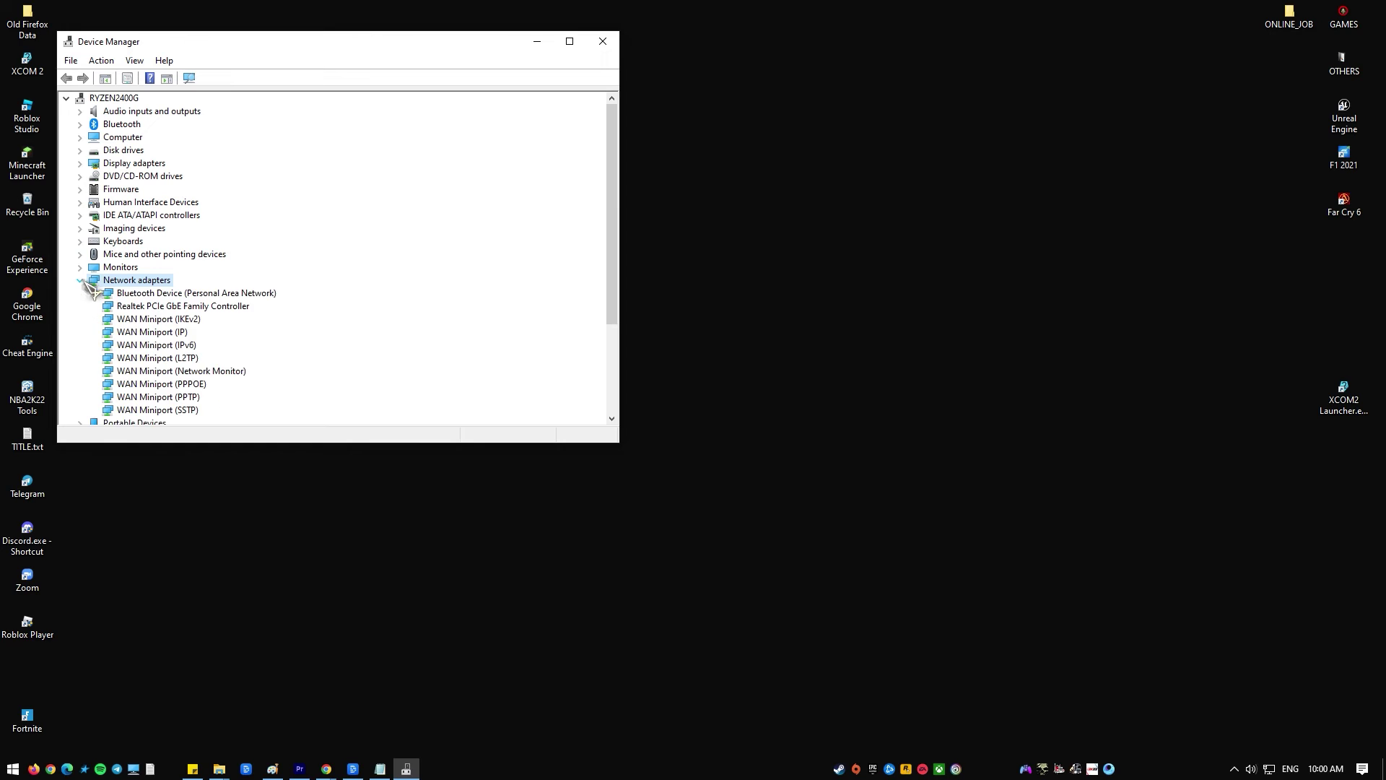
pyautogui.scroll(-2, 154, 339)
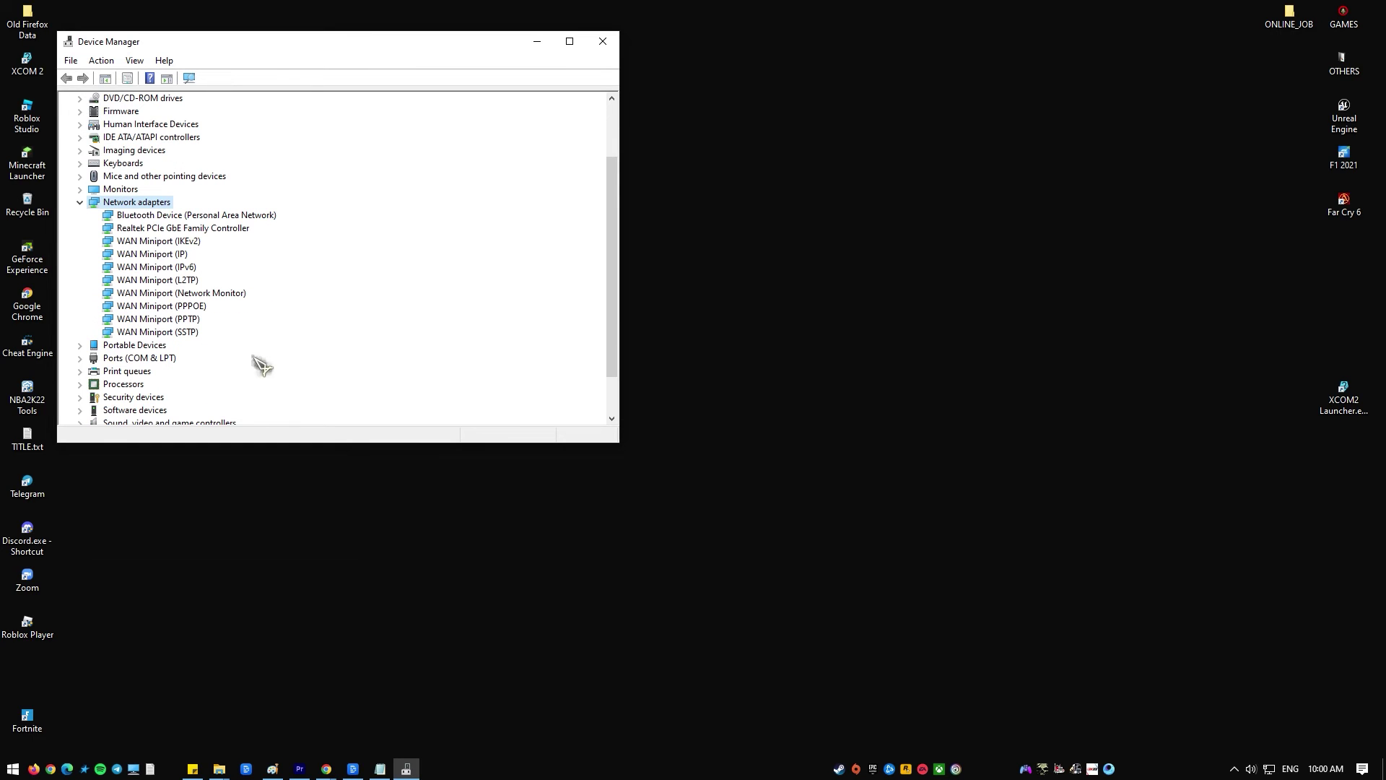
pyautogui.scroll(2, 210, 357)
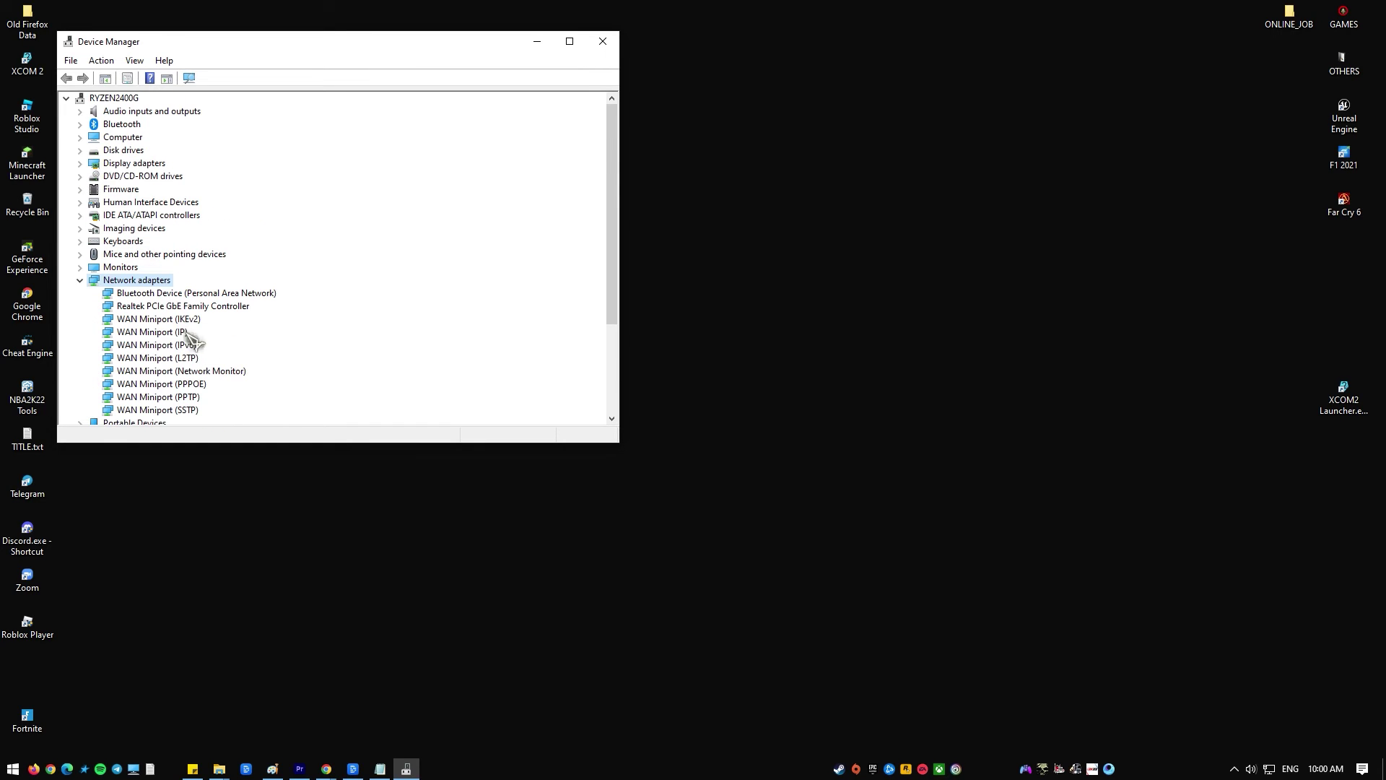
pyautogui.rightClick(160, 306)
pyautogui.click(282, 314)
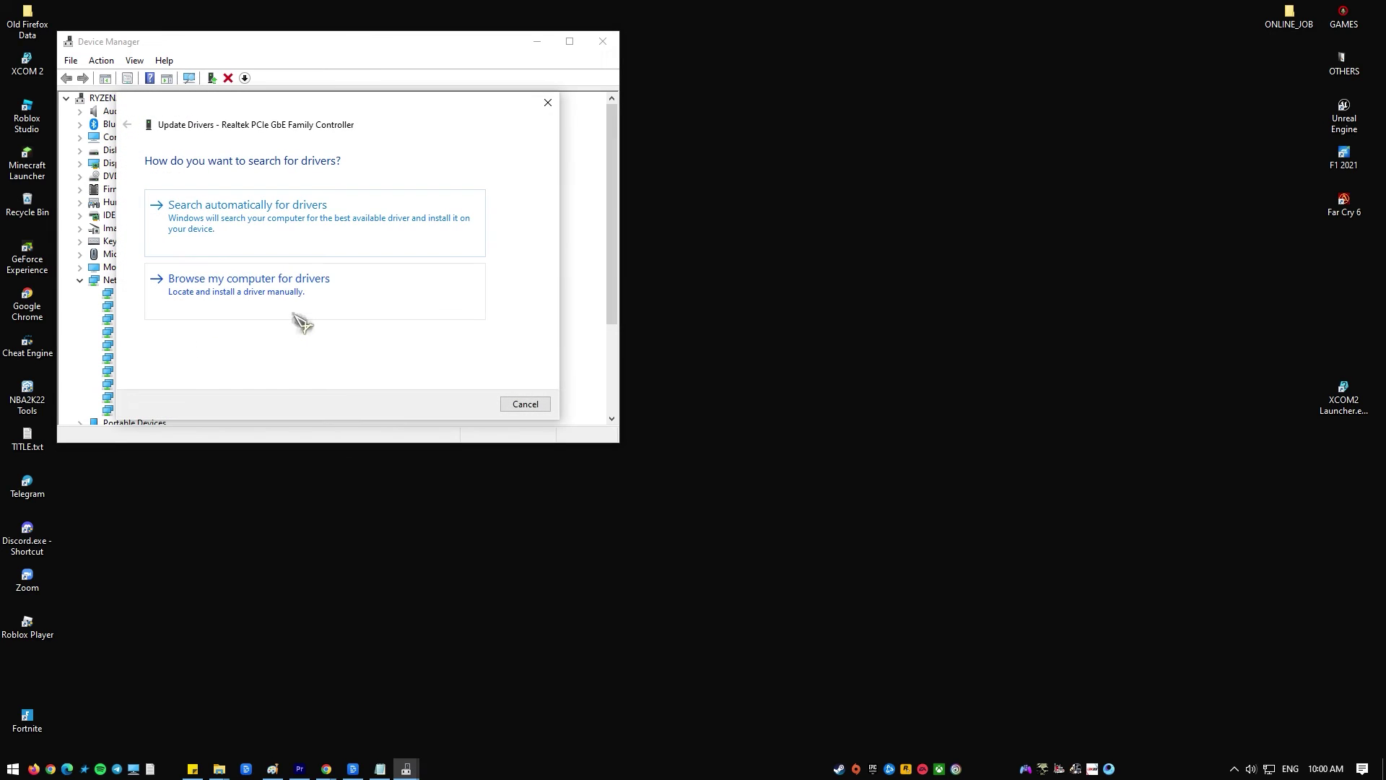
# - Let Windows search automatically for a newer Realtek PCIe GbE driver
pyautogui.click(303, 244)
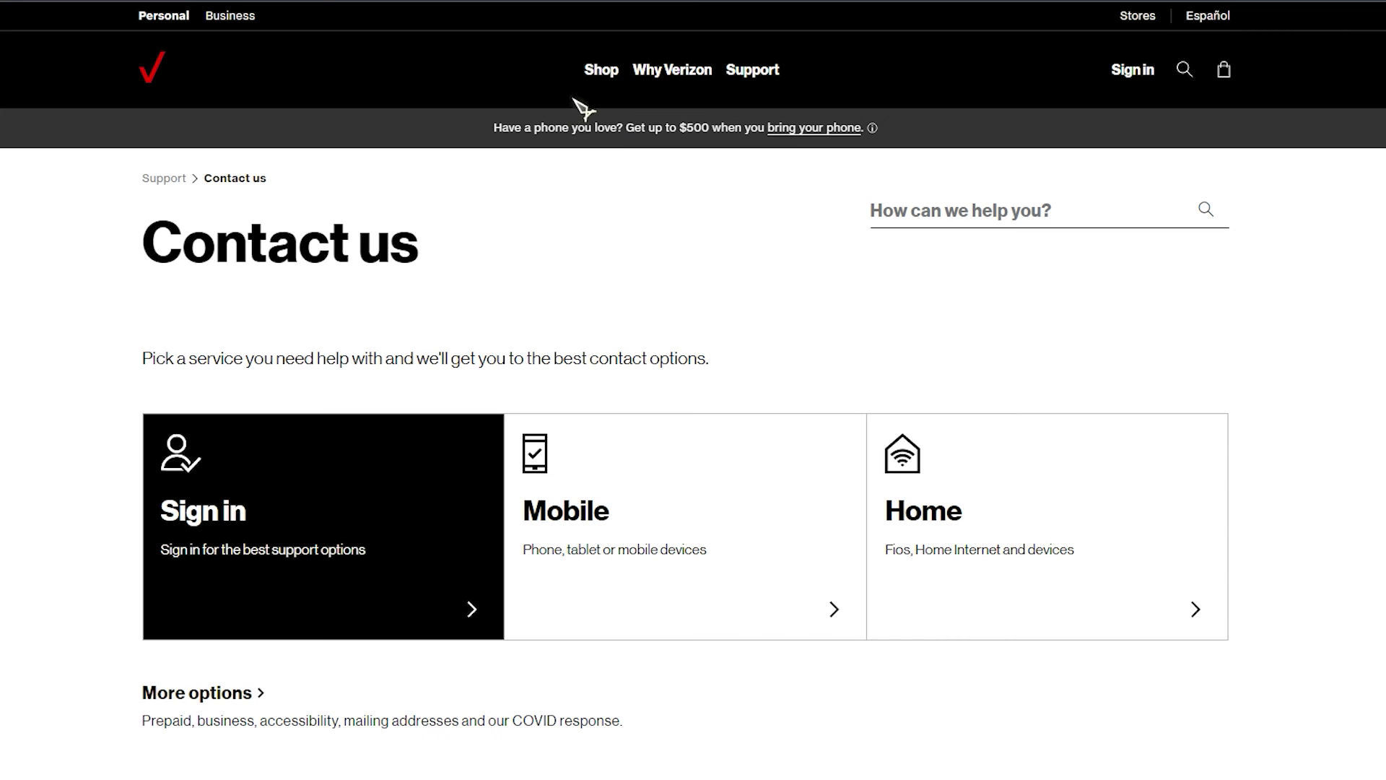
# - On Verizon's Contact us page, pick Home, then Fios, then Services to list contact options
pyautogui.scroll(-2, 596, 158)
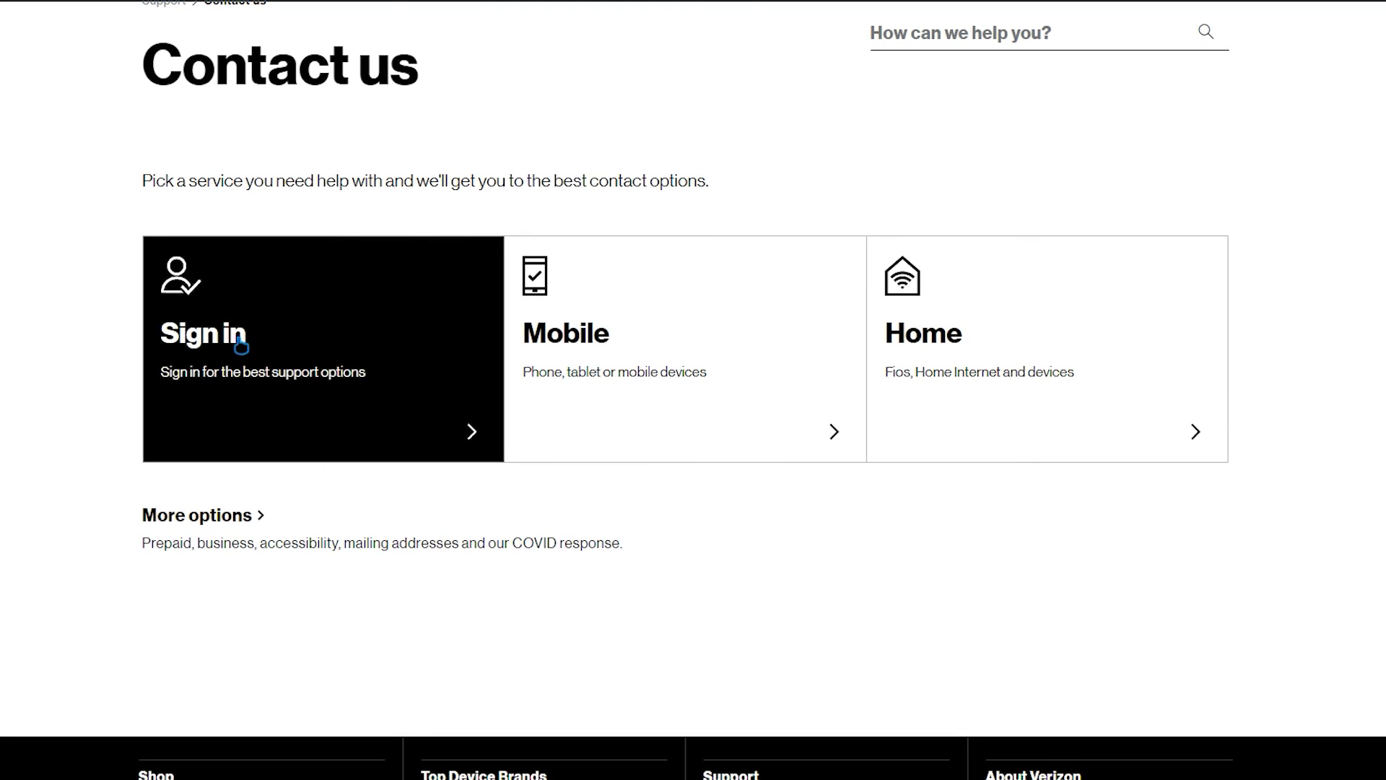
pyautogui.click(959, 389)
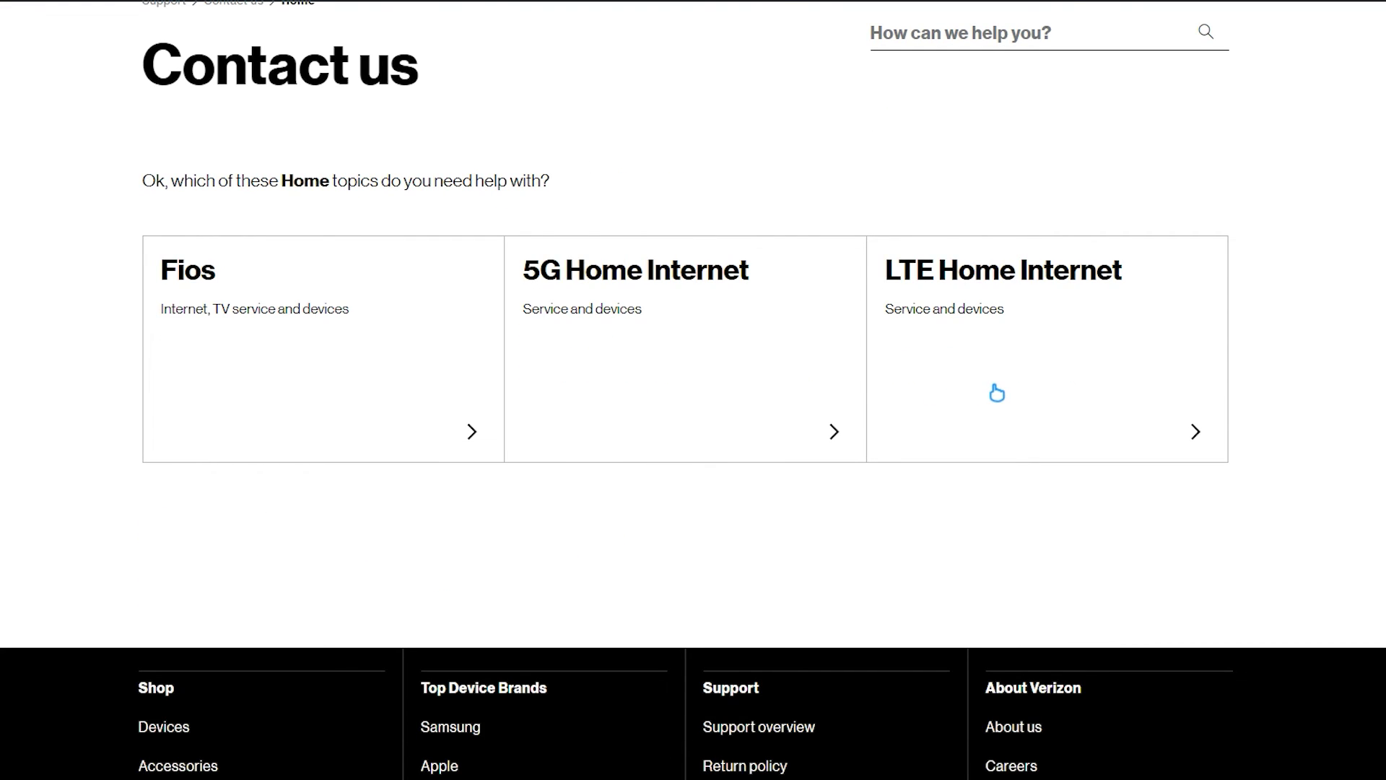
pyautogui.click(291, 336)
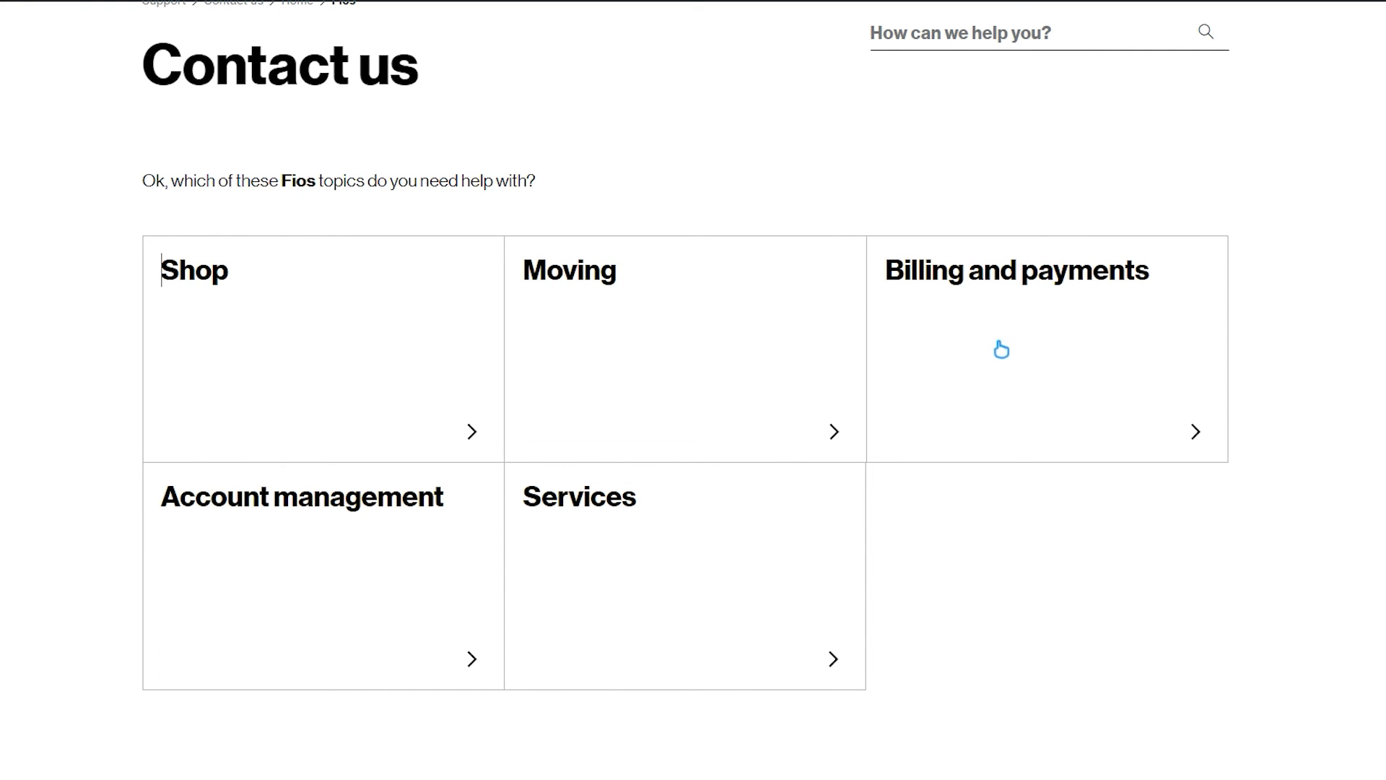
pyautogui.click(711, 599)
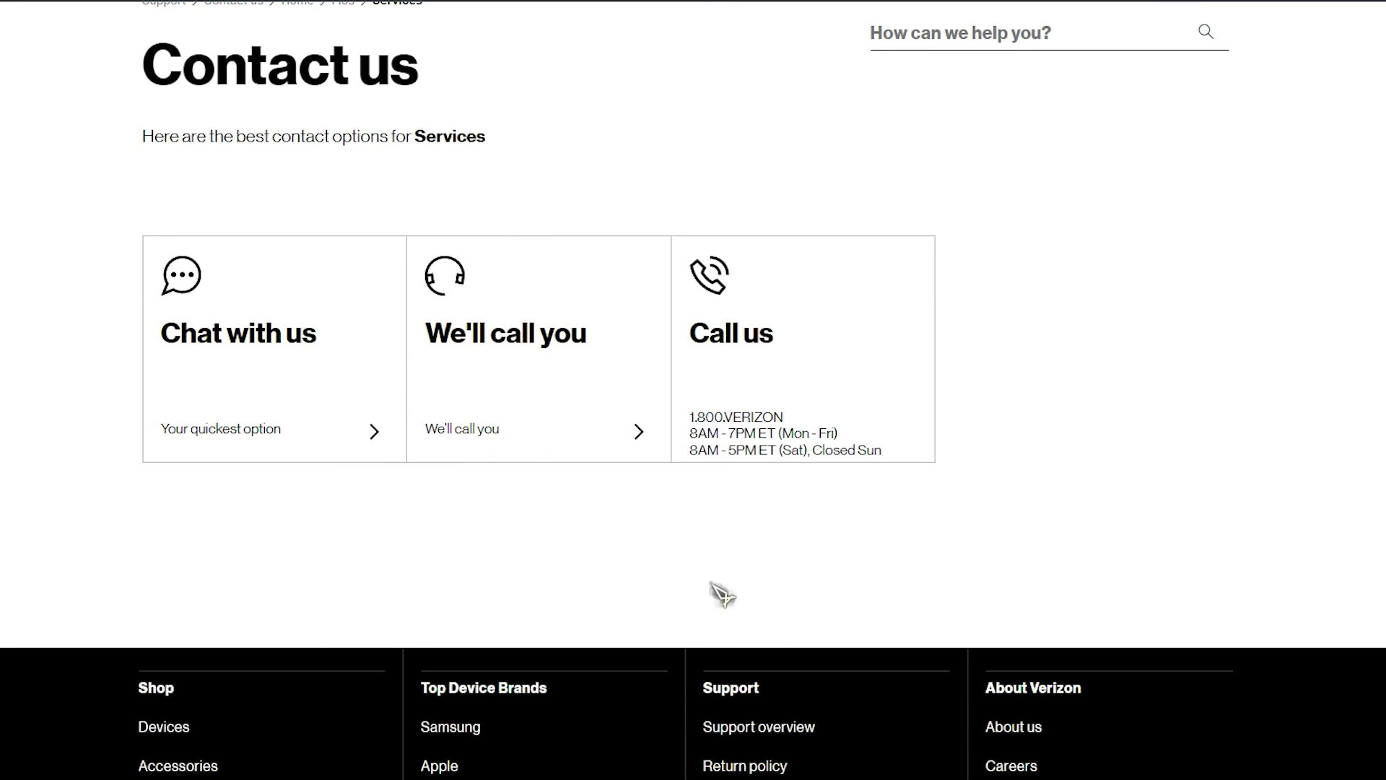